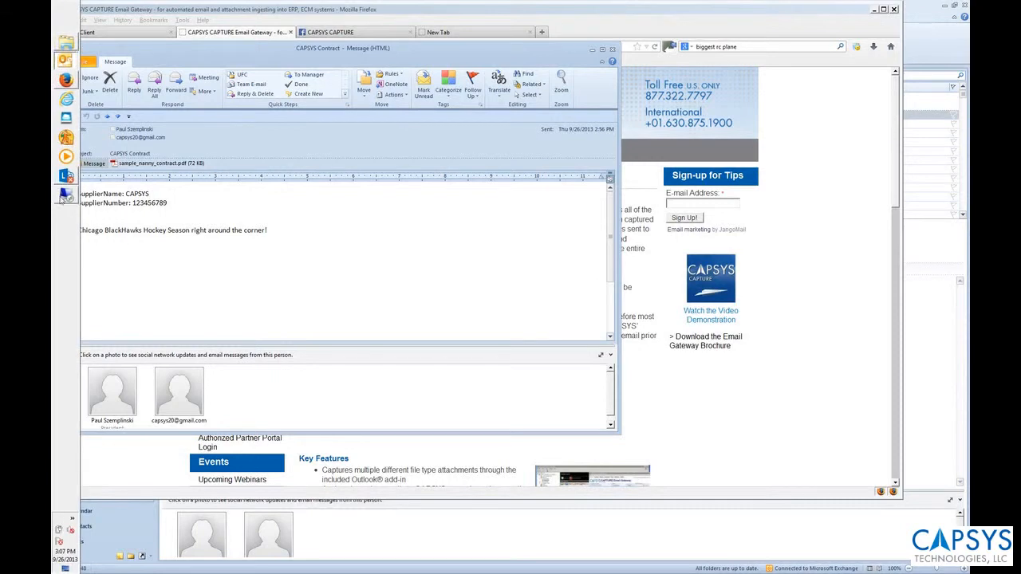
# Switch to the CAPSYS CAPTURE Server Manager and view the AP Example w barcodes batch profile and the AP w barcodes document type.
pyautogui.click(61, 195)
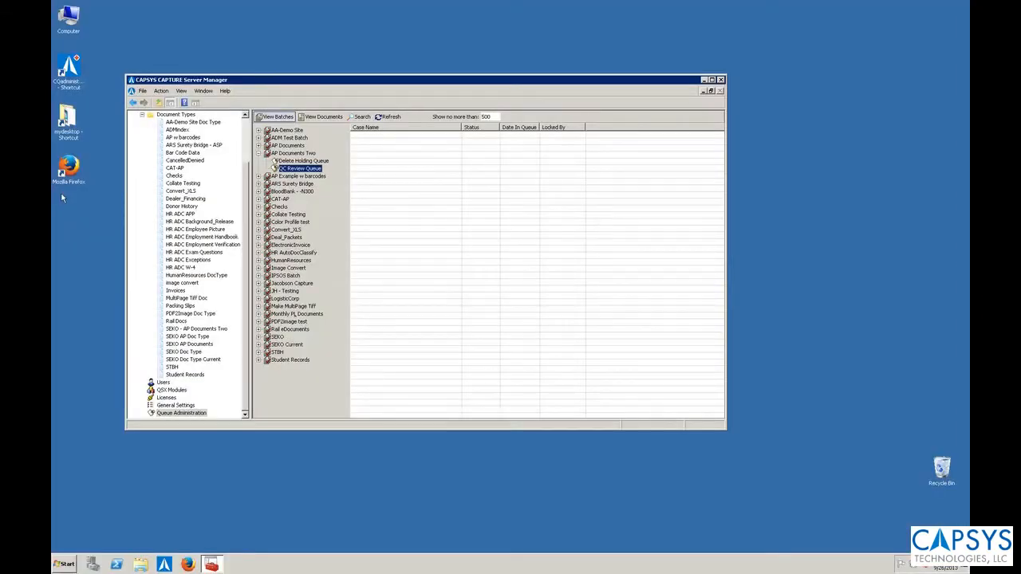
pyautogui.scroll(3, 236, 136)
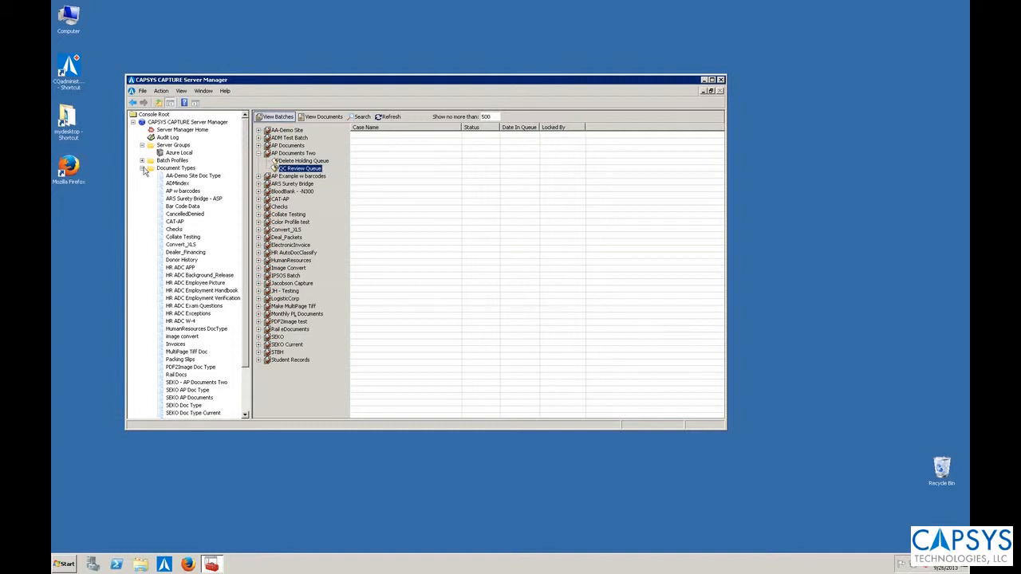
pyautogui.click(142, 168)
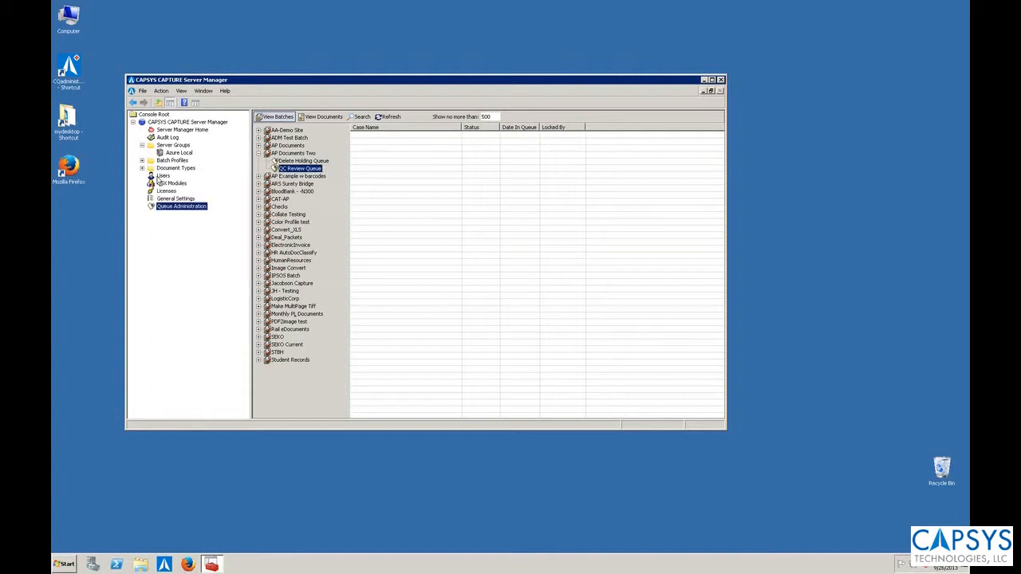
pyautogui.click(142, 161)
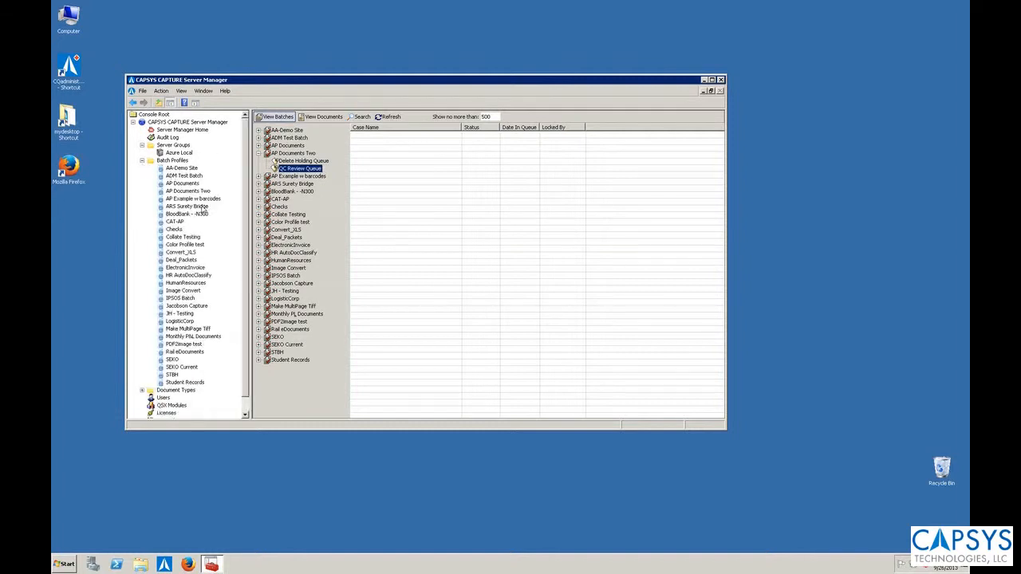
pyautogui.click(172, 199)
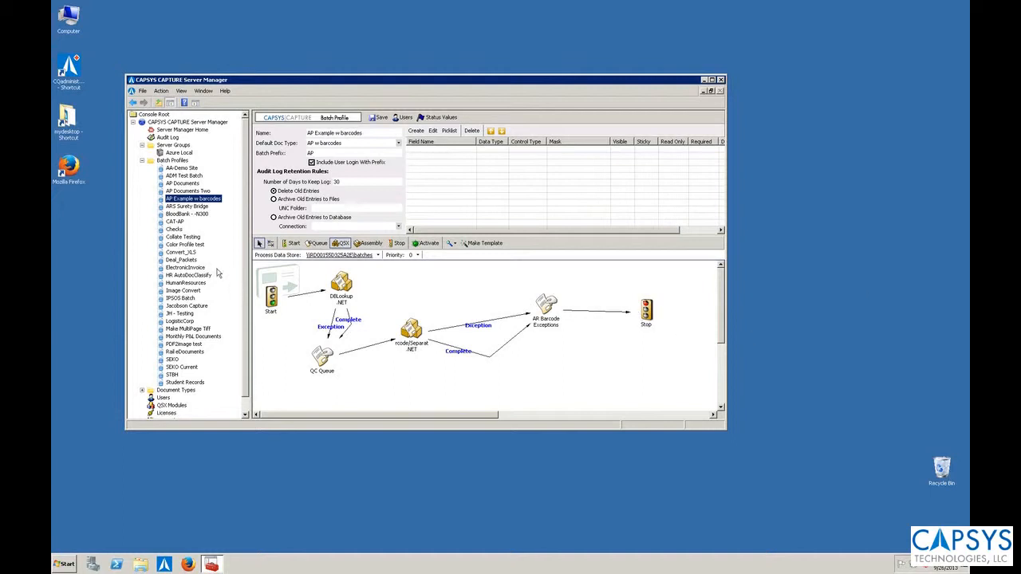
pyautogui.click(142, 390)
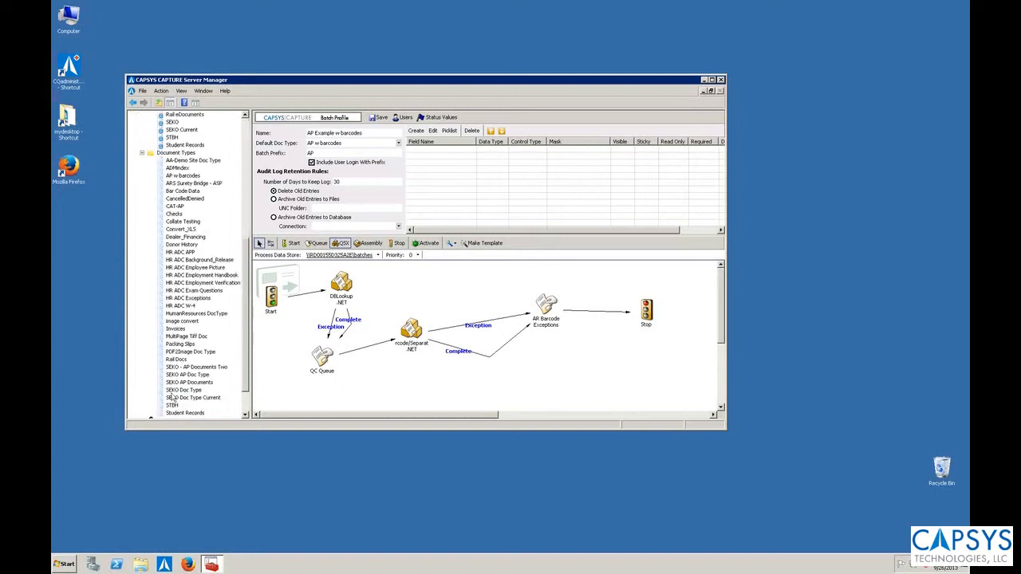
pyautogui.click(177, 176)
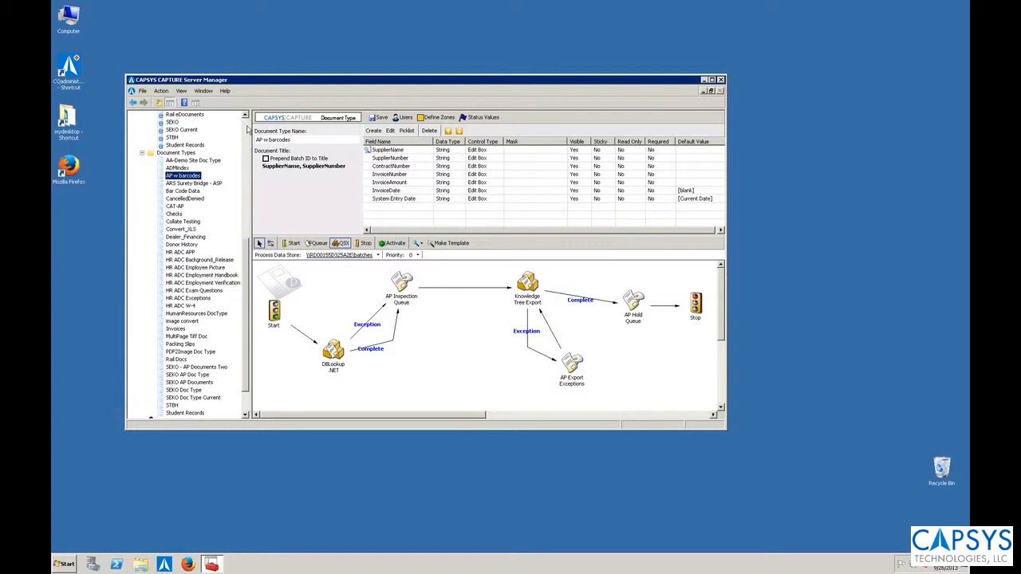
# Open the configuration of the CAPSYS Capture E-Mail Gateway input source in the Azure Local server group.
pyautogui.scroll(10, 247, 130)
pyautogui.click(180, 153)
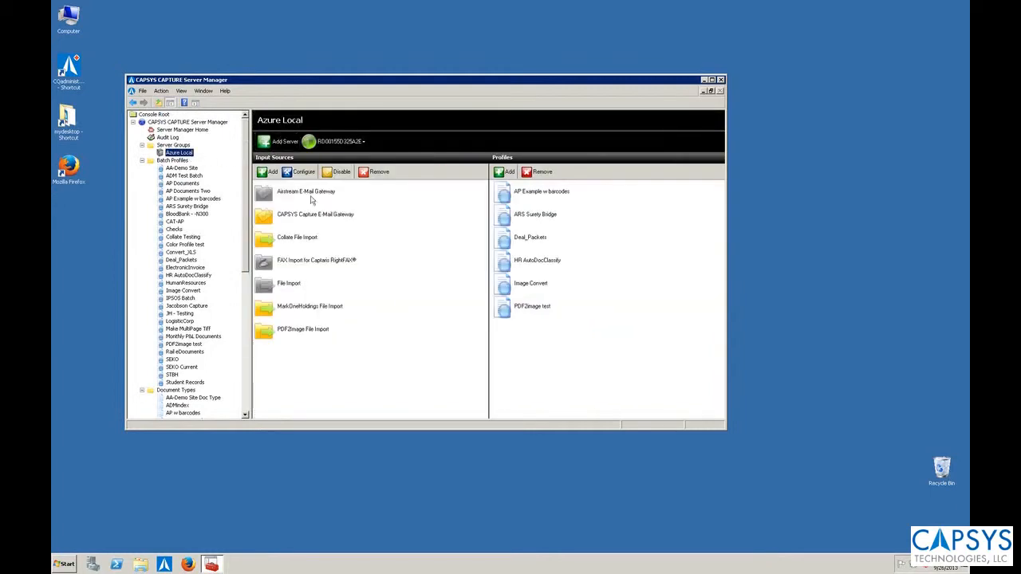
pyautogui.click(306, 217)
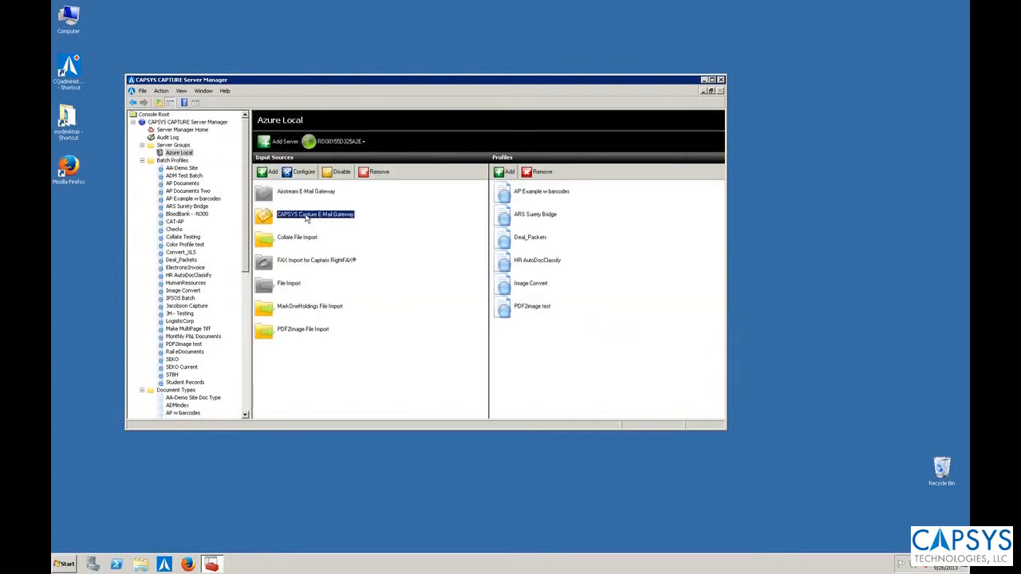
pyautogui.rightClick(307, 217)
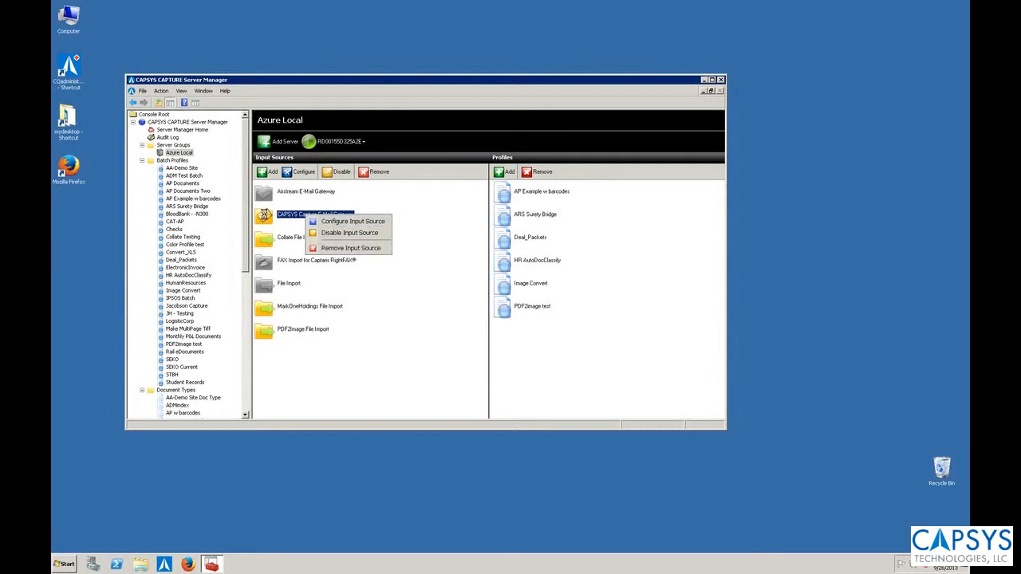
pyautogui.click(278, 214)
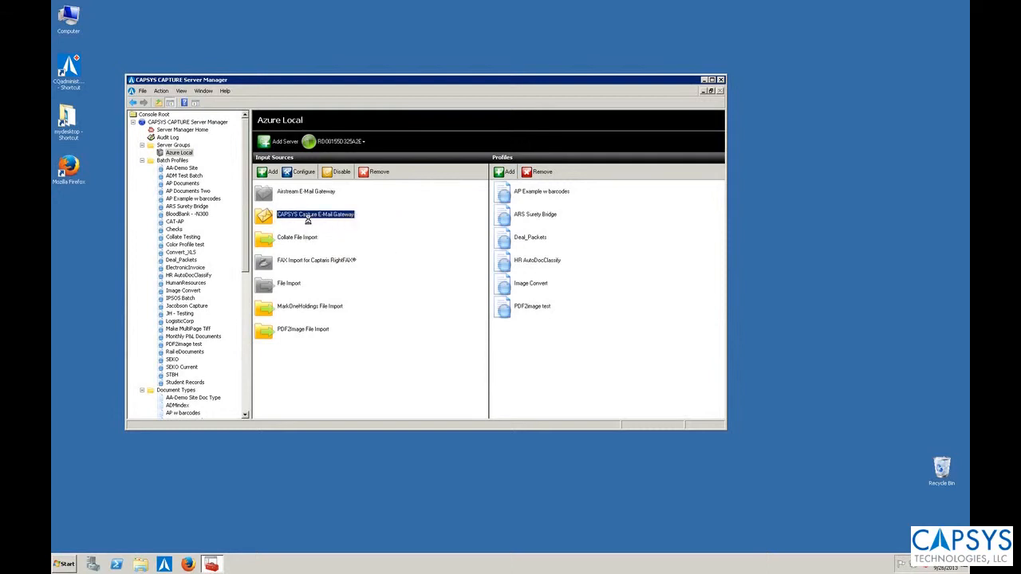
pyautogui.doubleClick(307, 217)
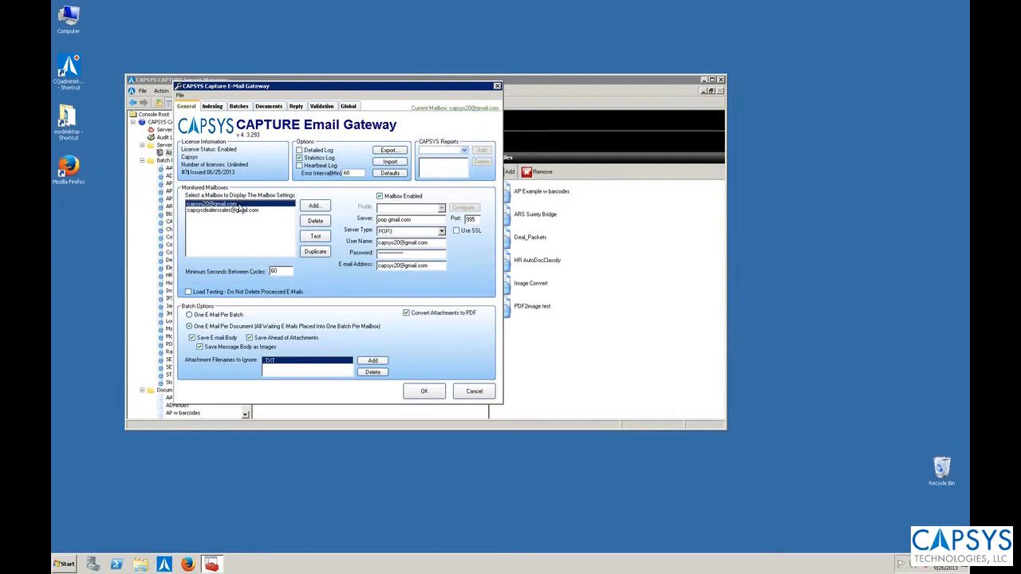
# Review the batch profile and document type assigned to the first monitored mailbox.
pyautogui.click(237, 109)
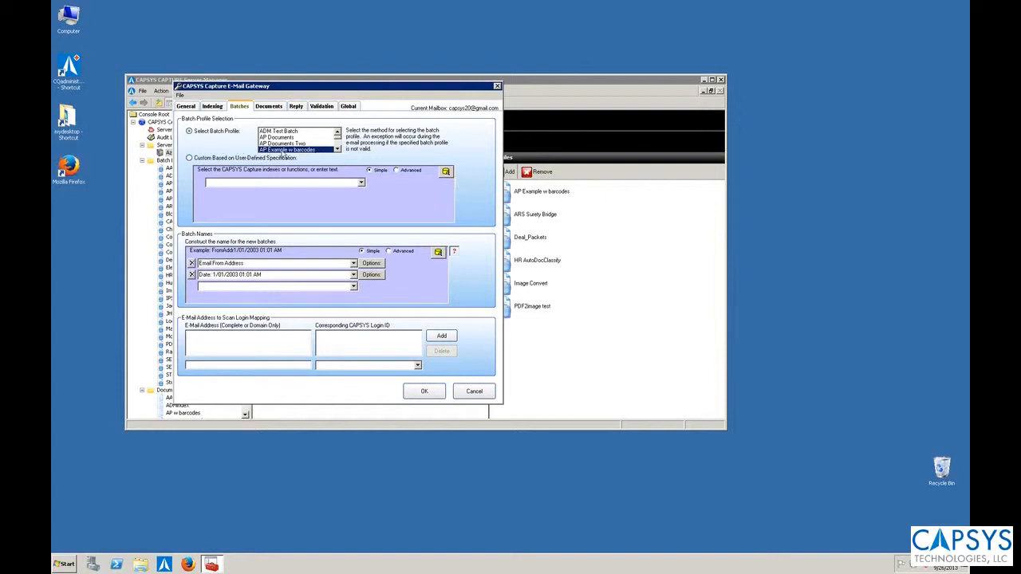
pyautogui.click(270, 106)
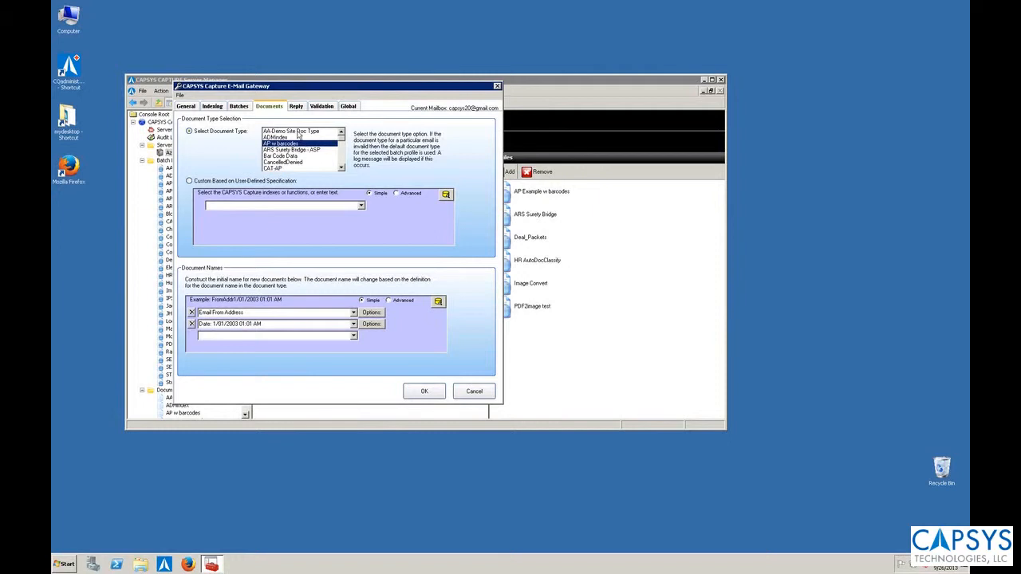
pyautogui.click(194, 107)
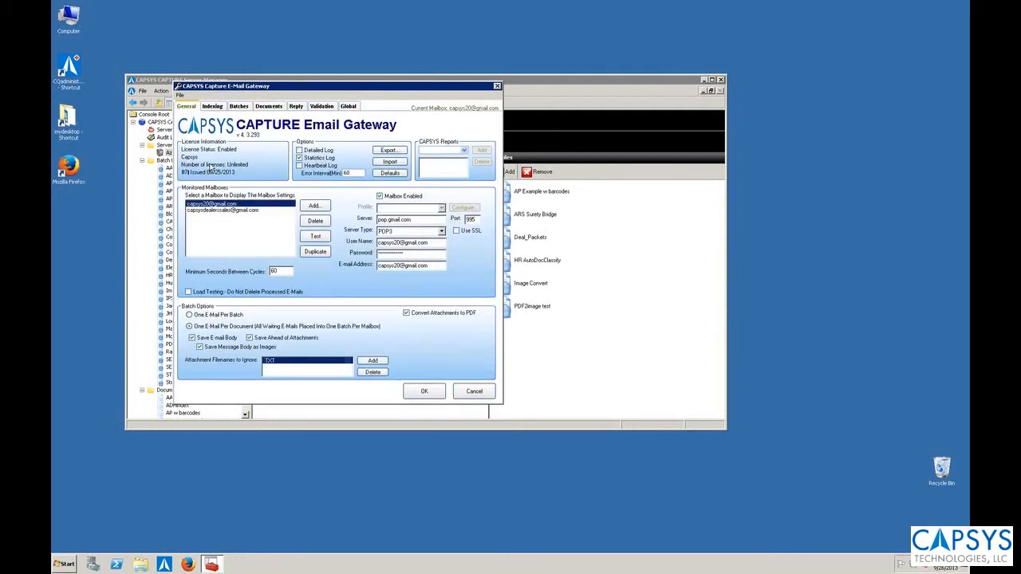
# Select the second monitored mailbox, for dealer sales, and review its assigned batch profile and document type.
pyautogui.click(211, 210)
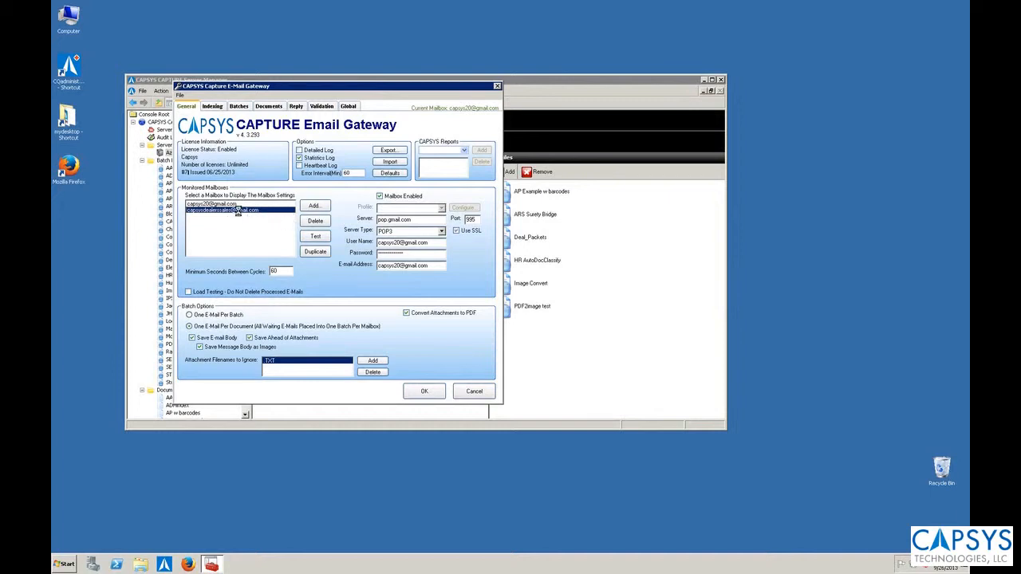
pyautogui.click(199, 206)
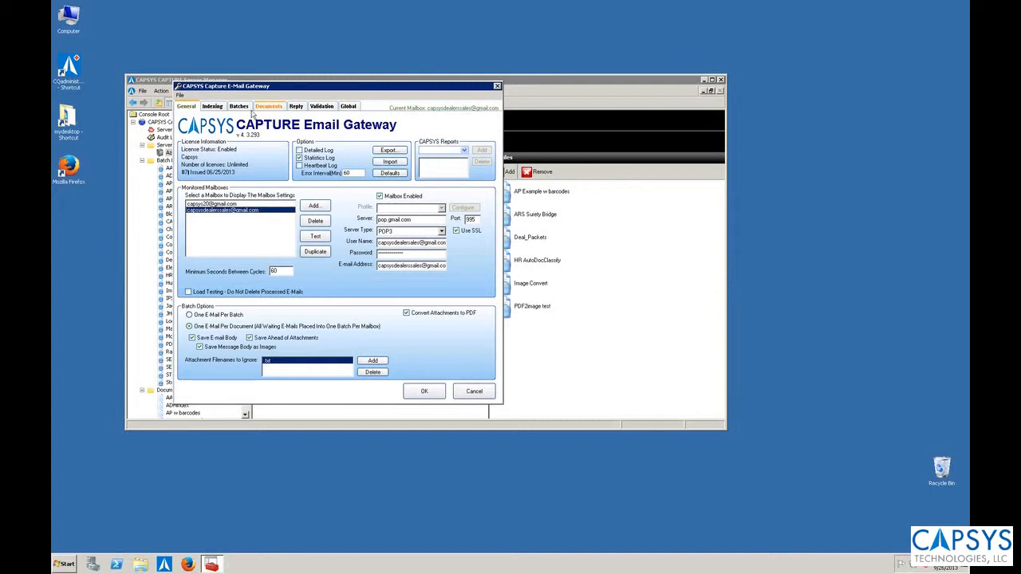
pyautogui.click(239, 106)
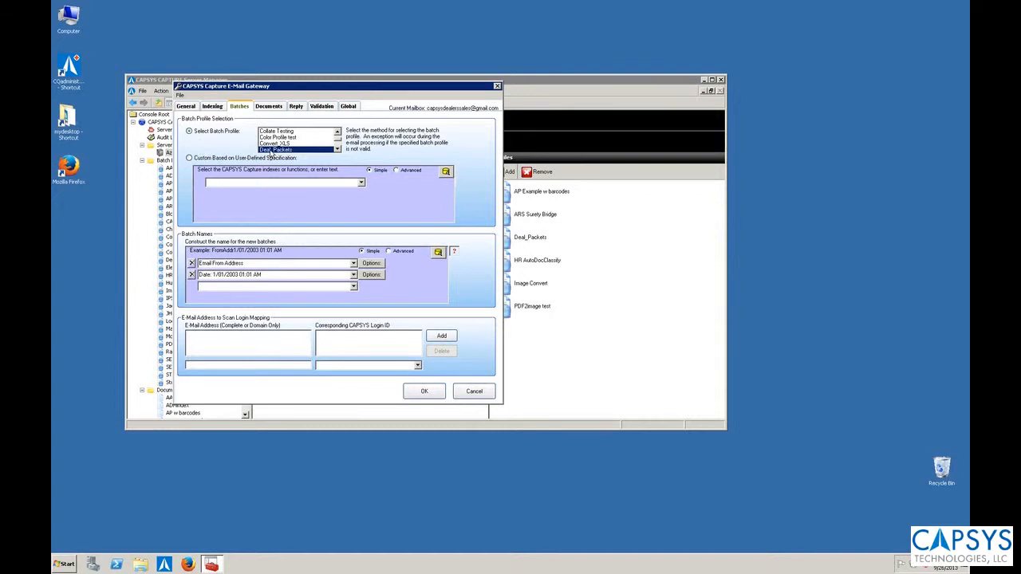
pyautogui.click(269, 106)
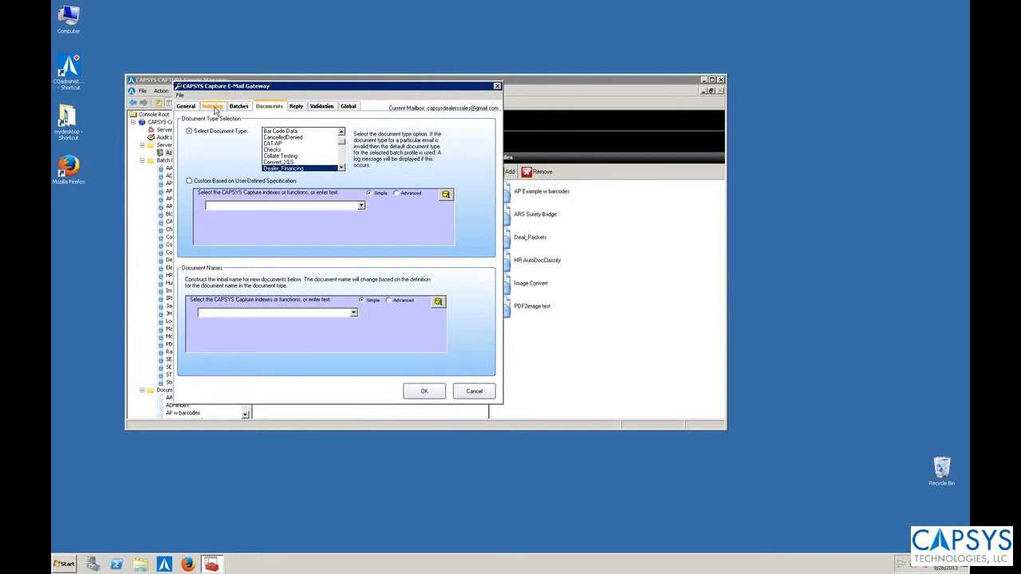
pyautogui.click(186, 106)
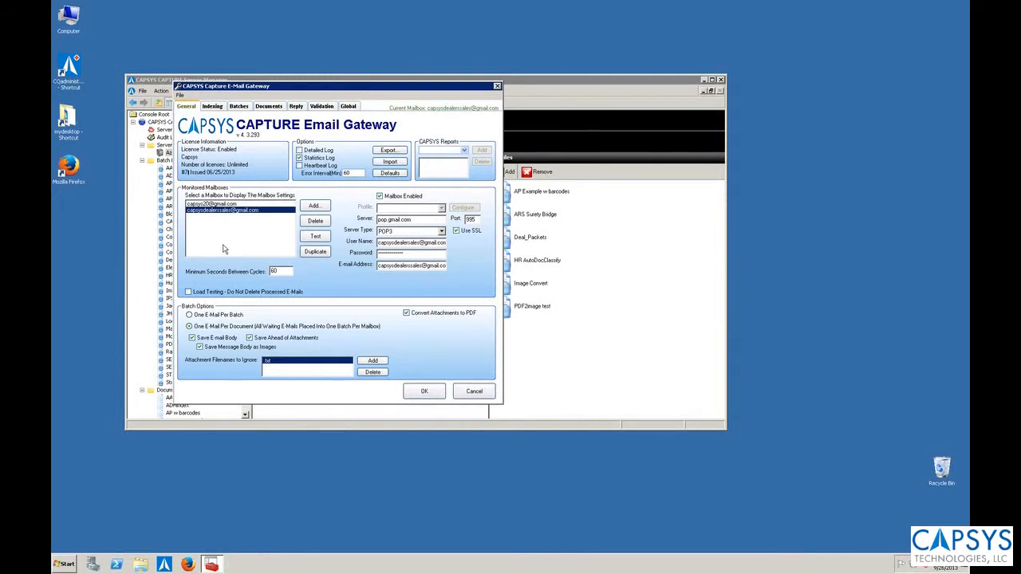
# Reselect the first mailbox and examine the script of its SupplierName index, closing it without changes.
pyautogui.click(221, 205)
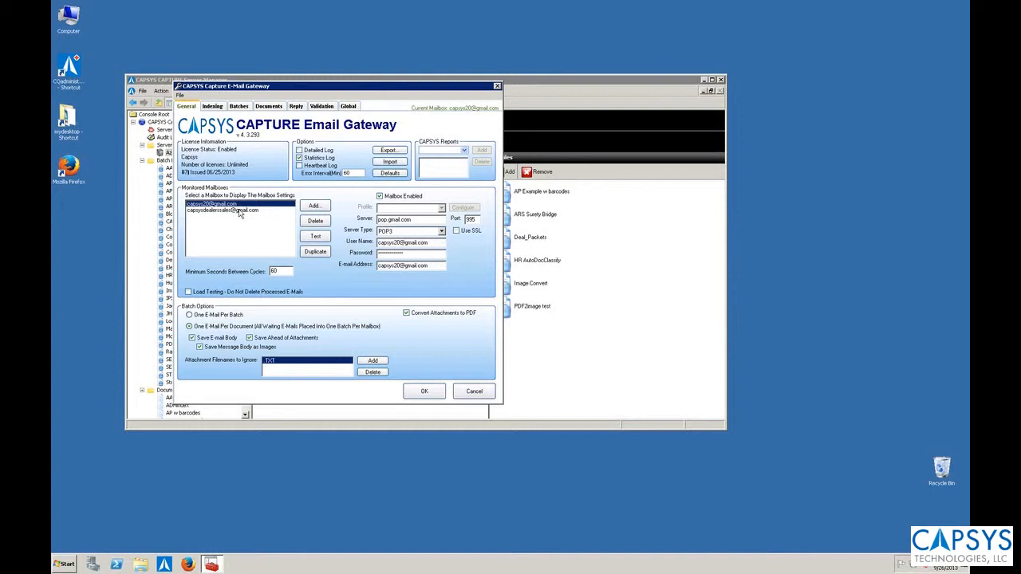
pyautogui.click(212, 106)
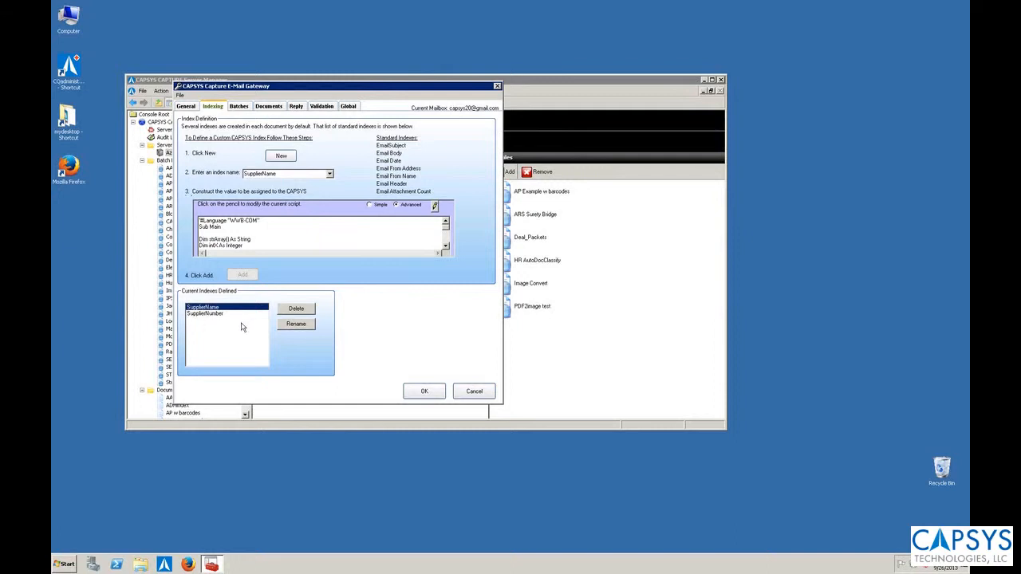
pyautogui.doubleClick(279, 173)
pyautogui.click(434, 207)
pyautogui.moveTo(256, 150); pyautogui.dragTo(71, 81)
pyautogui.click(233, 139)
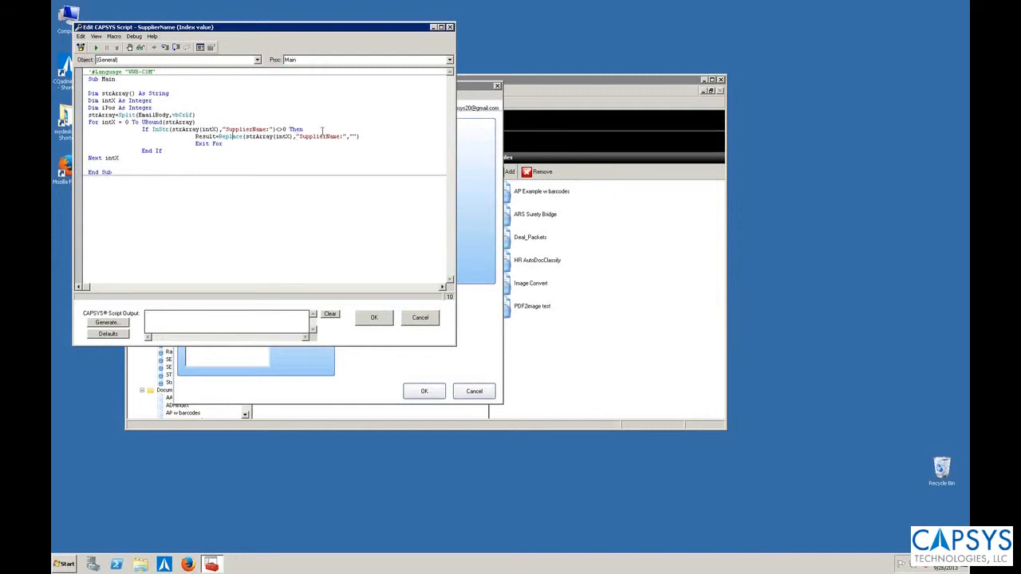
pyautogui.click(423, 319)
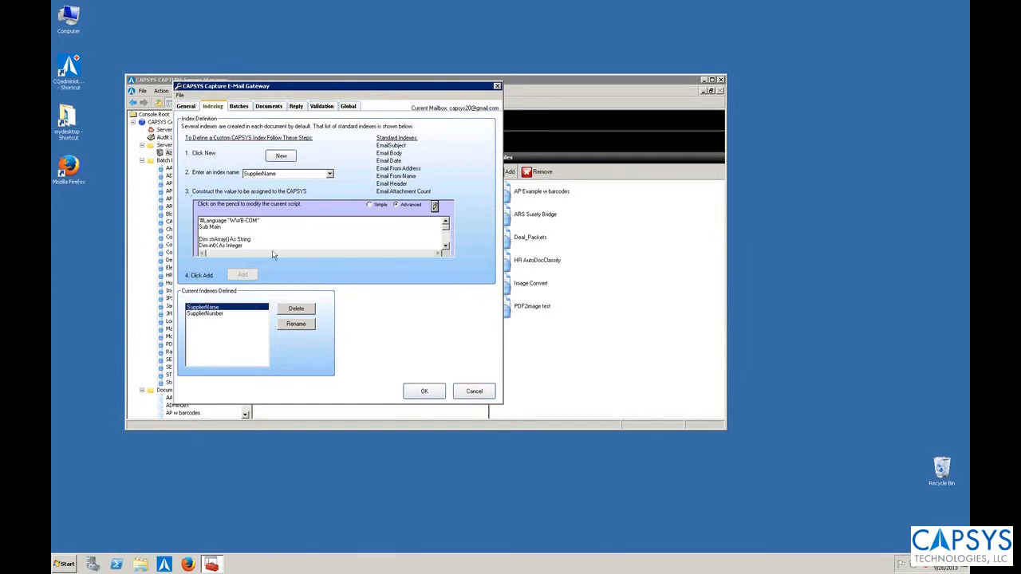
# Examine the script of the SupplierNumber index and close it without changes.
pyautogui.click(198, 314)
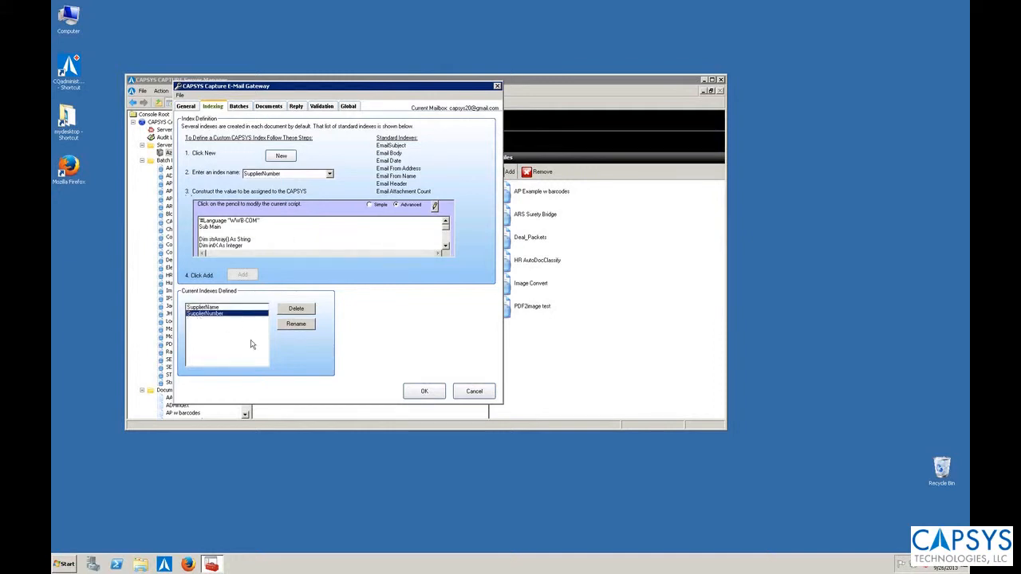
pyautogui.click(435, 207)
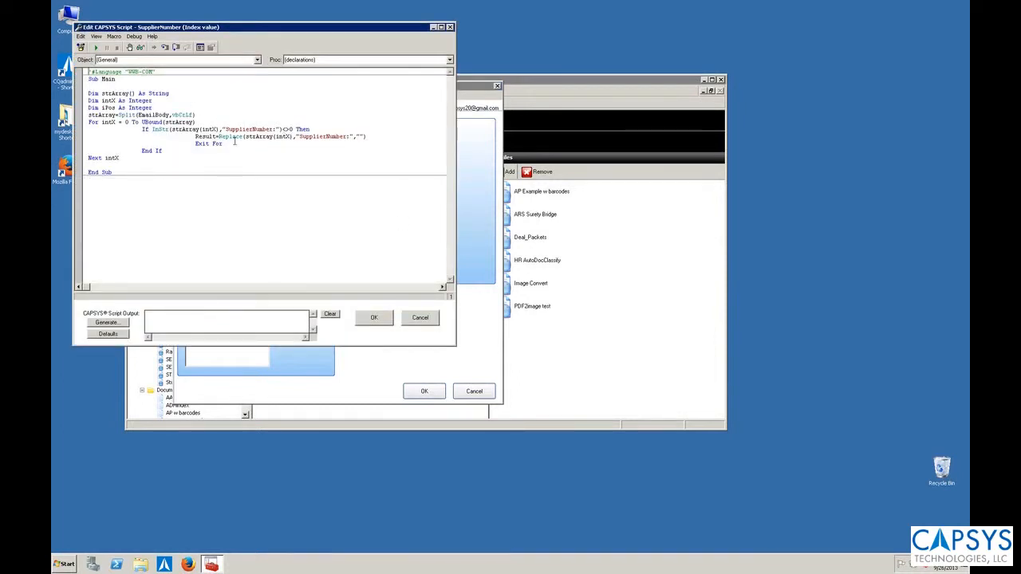
pyautogui.click(421, 318)
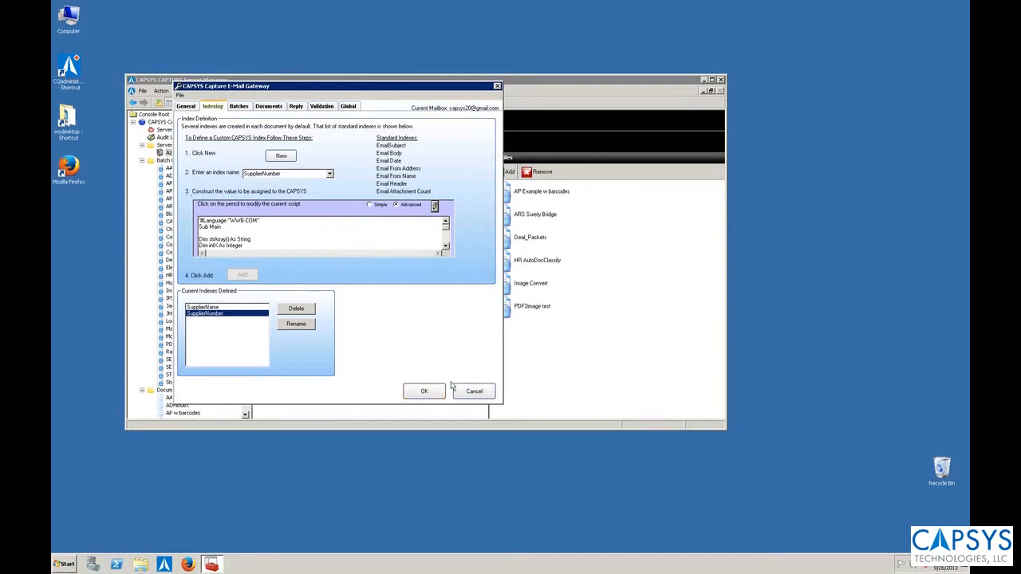
# Accept the E-Mail Gateway settings and stop the service of the Azure Local server.
pyautogui.click(423, 391)
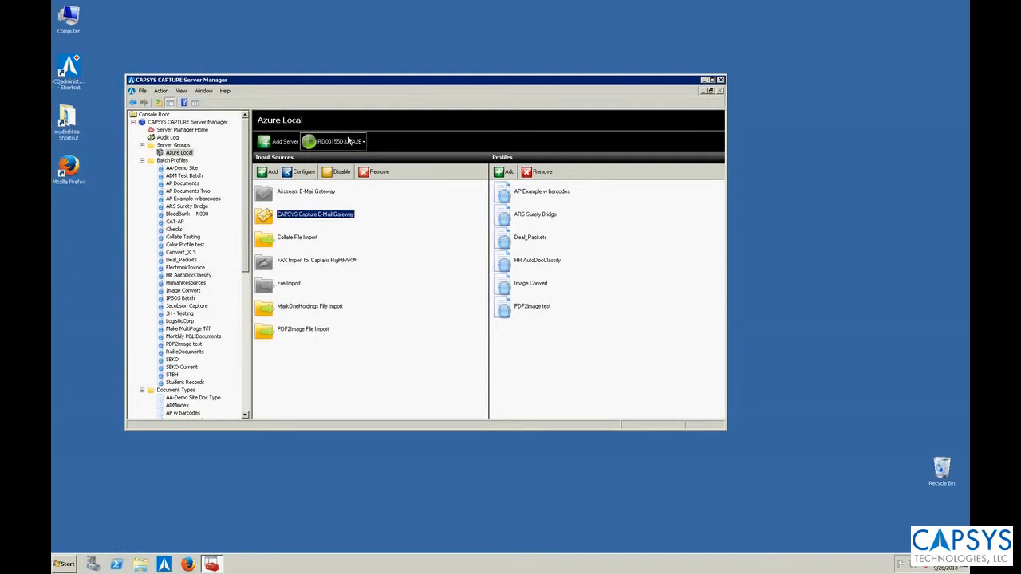
pyautogui.click(333, 144)
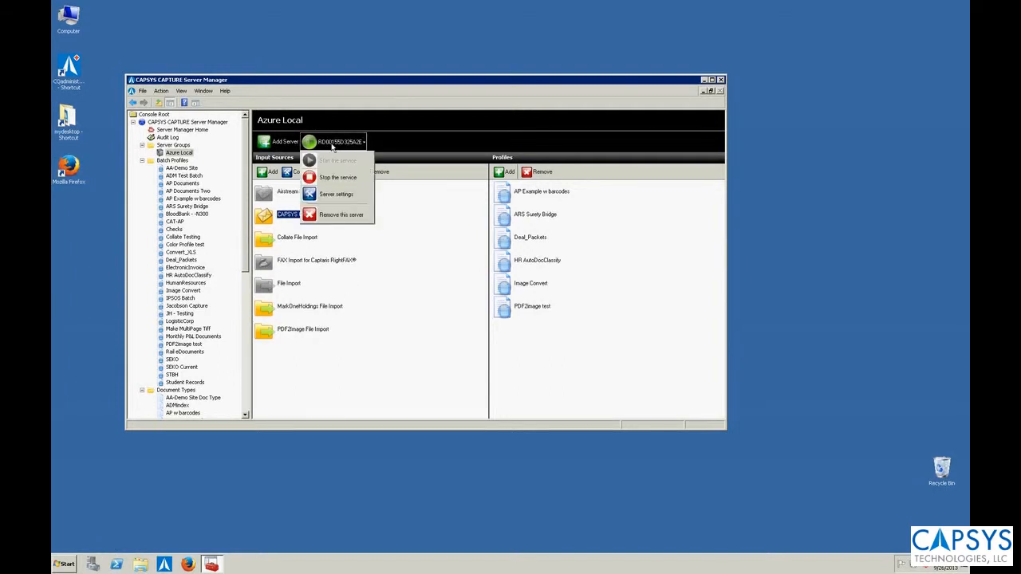
pyautogui.click(327, 177)
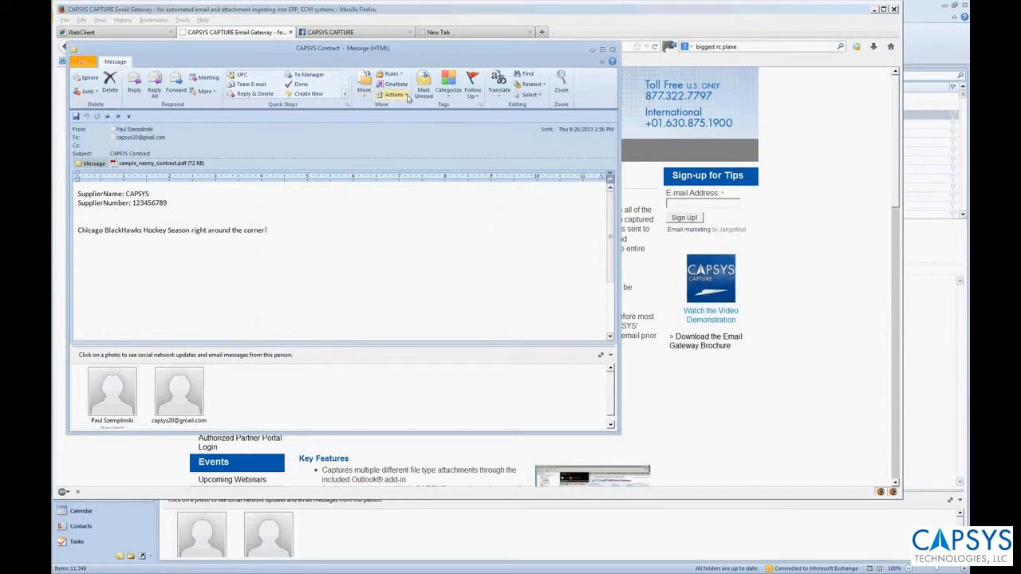
# Open the CAPSYS Contract email in Outlook for resending and add "Go HAWKS!" after the hockey season sentence.
pyautogui.click(394, 94)
pyautogui.click(414, 132)
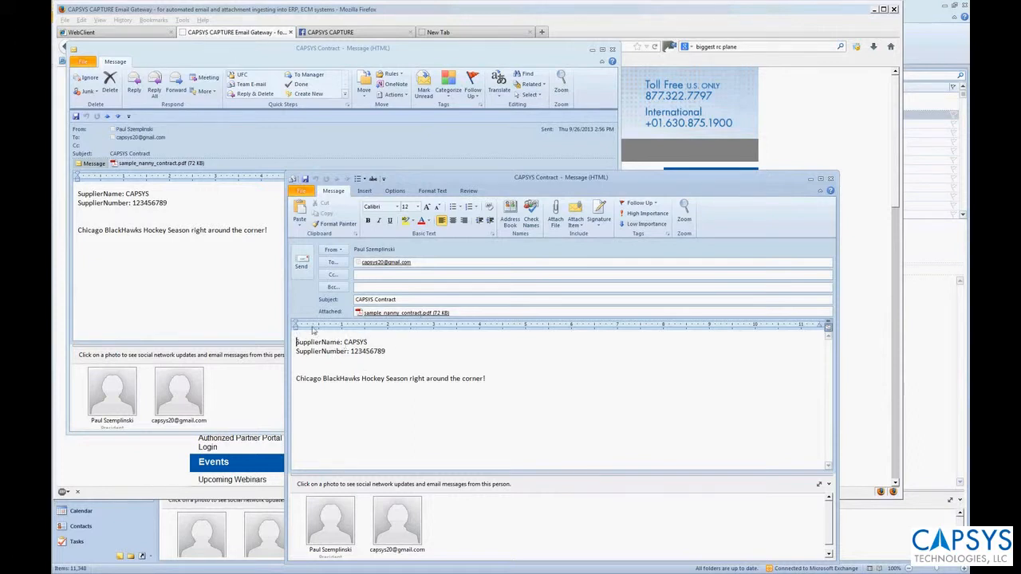
pyautogui.click(555, 393)
pyautogui.write('Go HAWKS!')
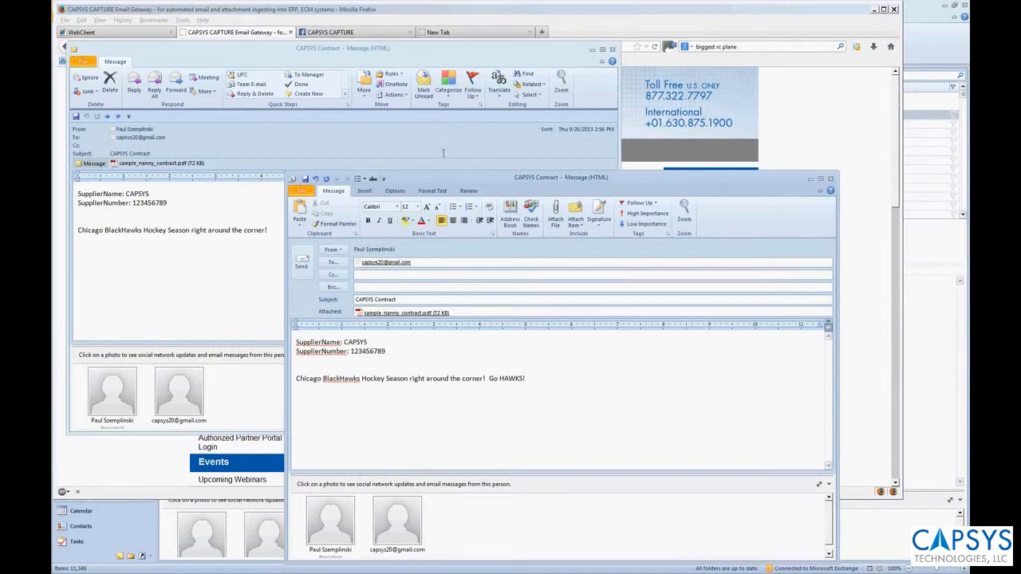
# Send the edited CAPSYS Contract message with its PDF attachment to the monitored mailbox already entered as recipient.
pyautogui.moveTo(506, 180); pyautogui.dragTo(399, 77)
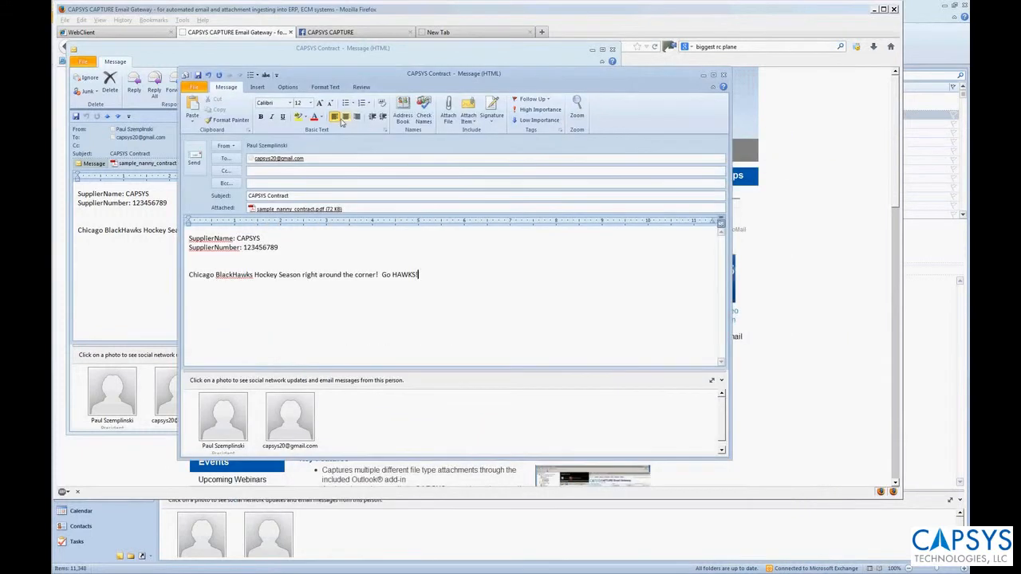
pyautogui.doubleClick(316, 160)
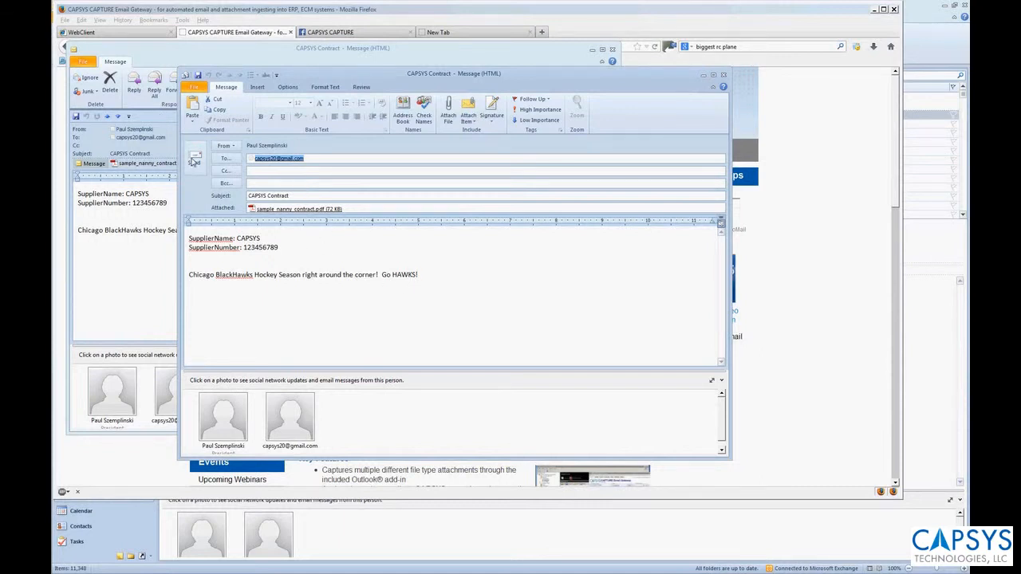
pyautogui.click(194, 157)
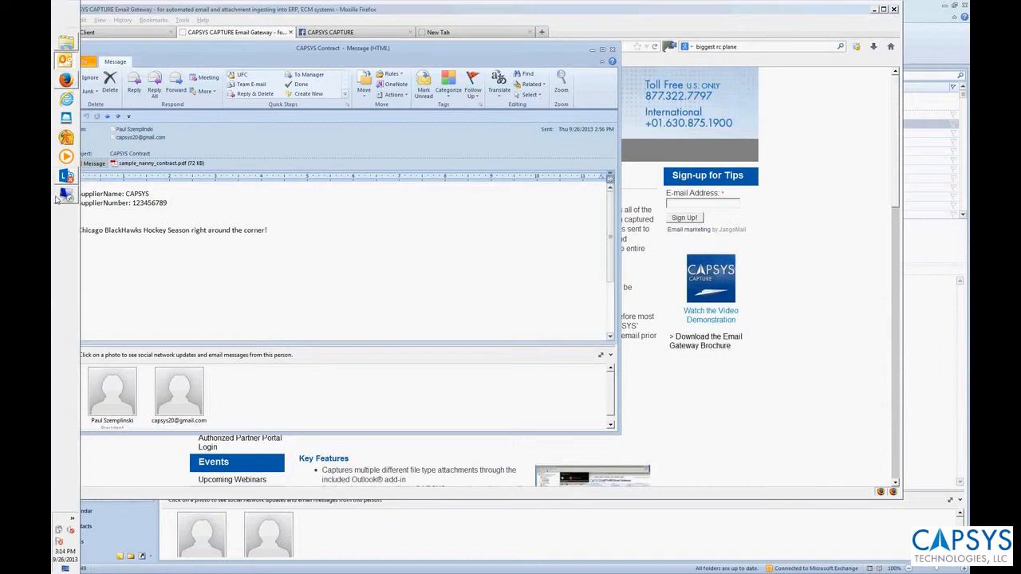
# Switch to the CAPSYS CAPTURE Server Manager and start the service of the Azure Local server.
pyautogui.click(58, 199)
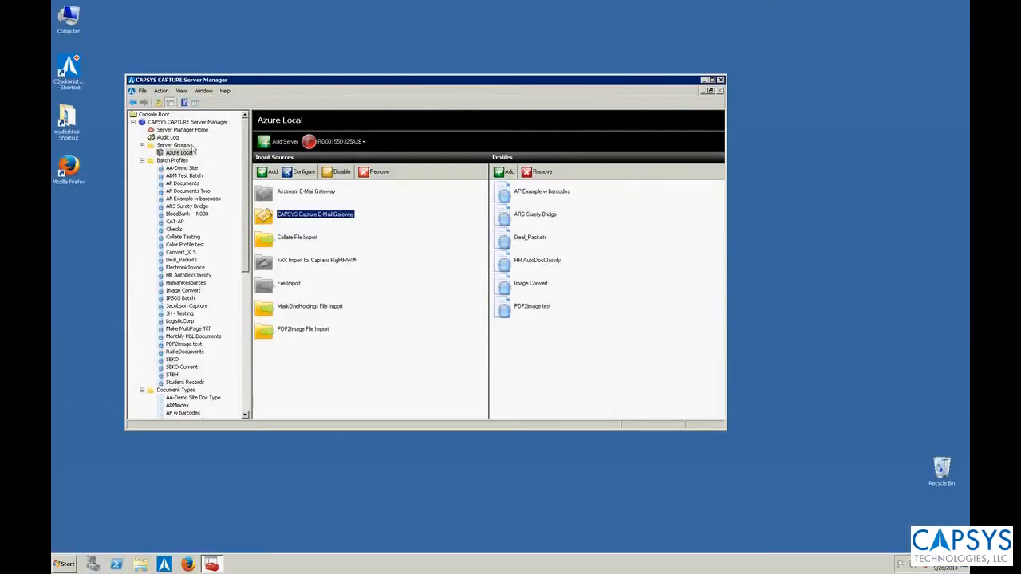
pyautogui.click(317, 145)
pyautogui.click(353, 160)
# Search the audit log for all servers and users, refreshing the results repeatedly to check for the E-Mail Gateway's processing entries.
pyautogui.click(163, 138)
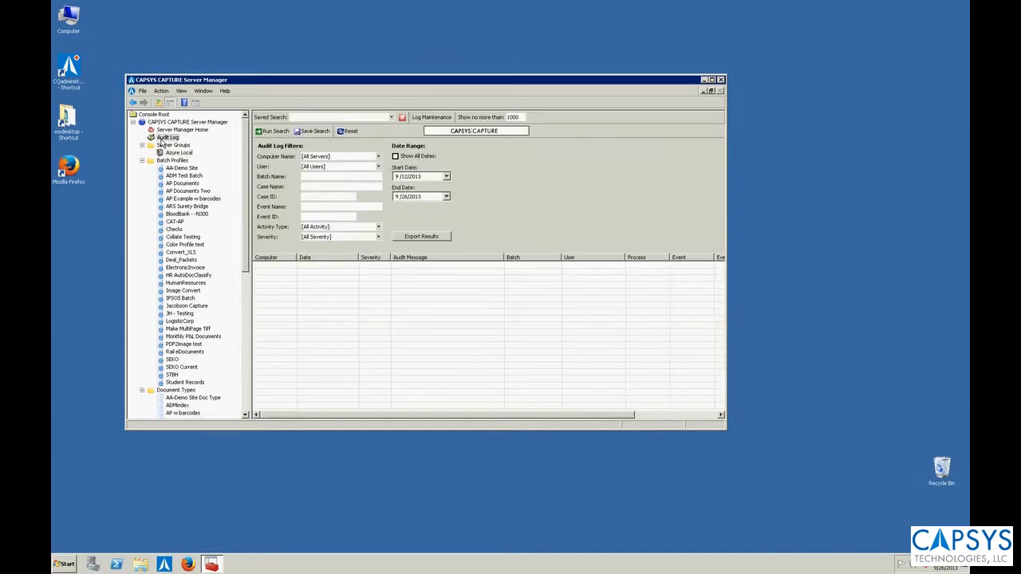
pyautogui.click(278, 132)
pyautogui.click(278, 131)
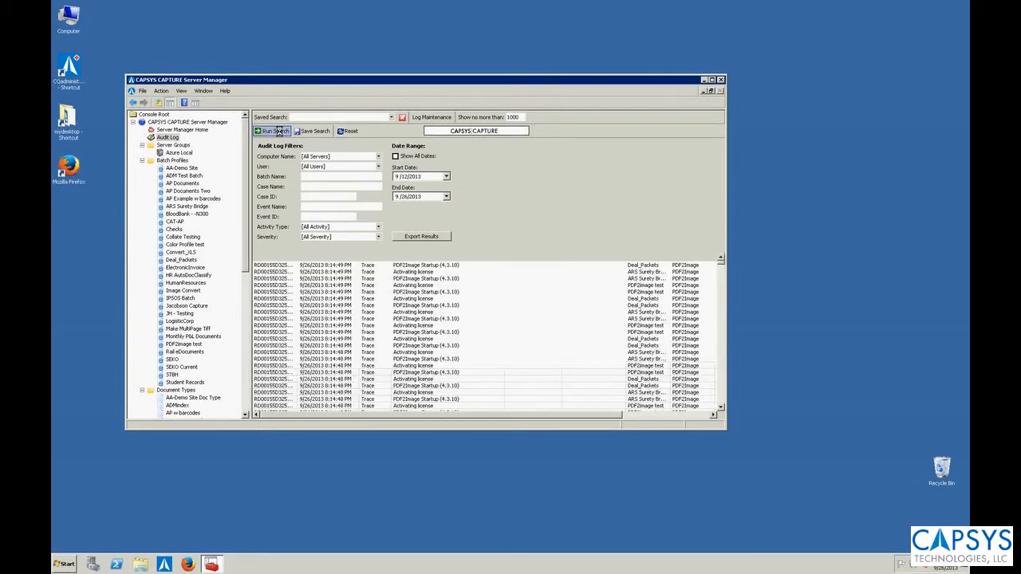
pyautogui.click(278, 131)
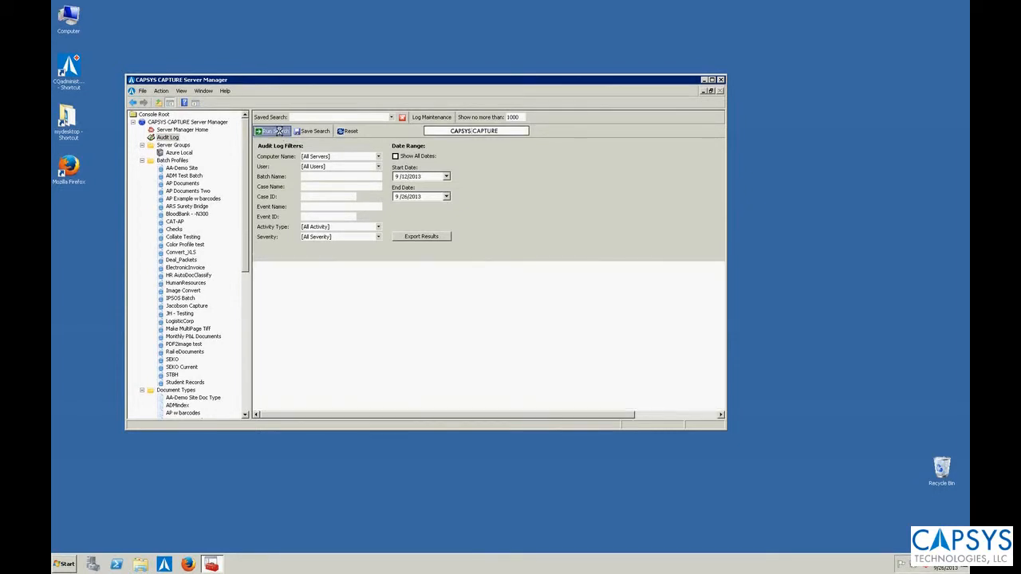
pyautogui.click(278, 131)
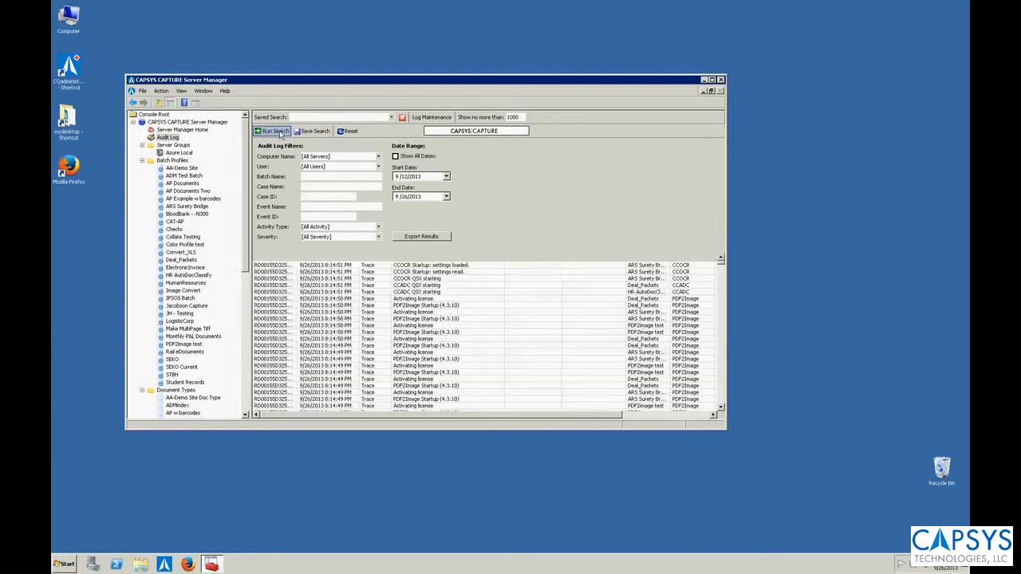
pyautogui.click(278, 132)
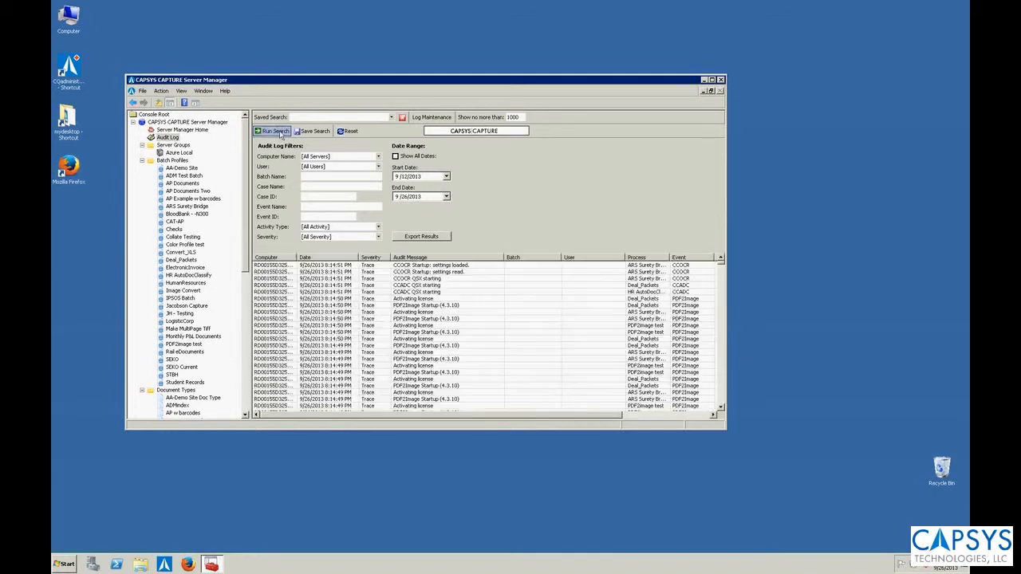
pyautogui.click(279, 131)
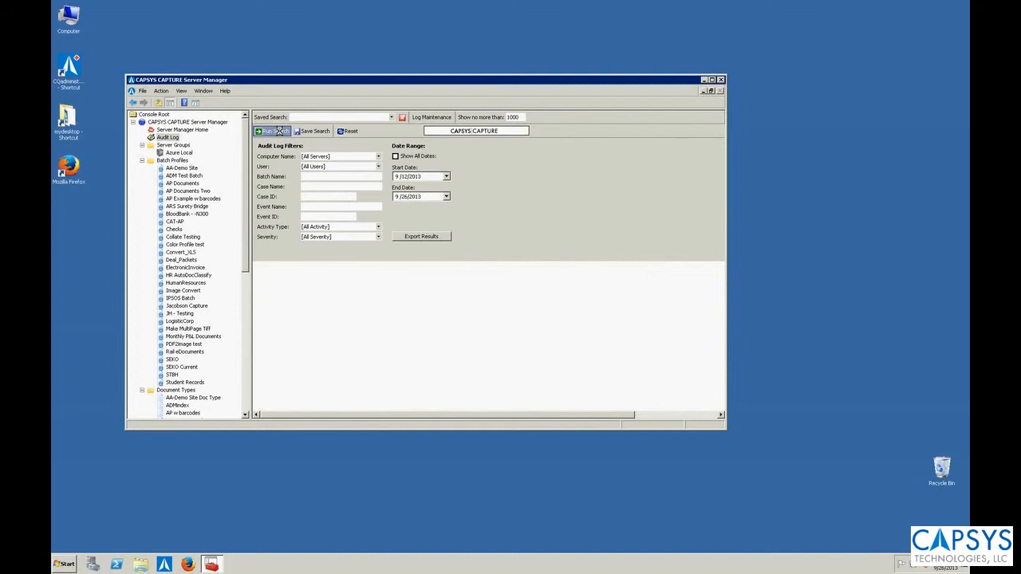
pyautogui.click(279, 132)
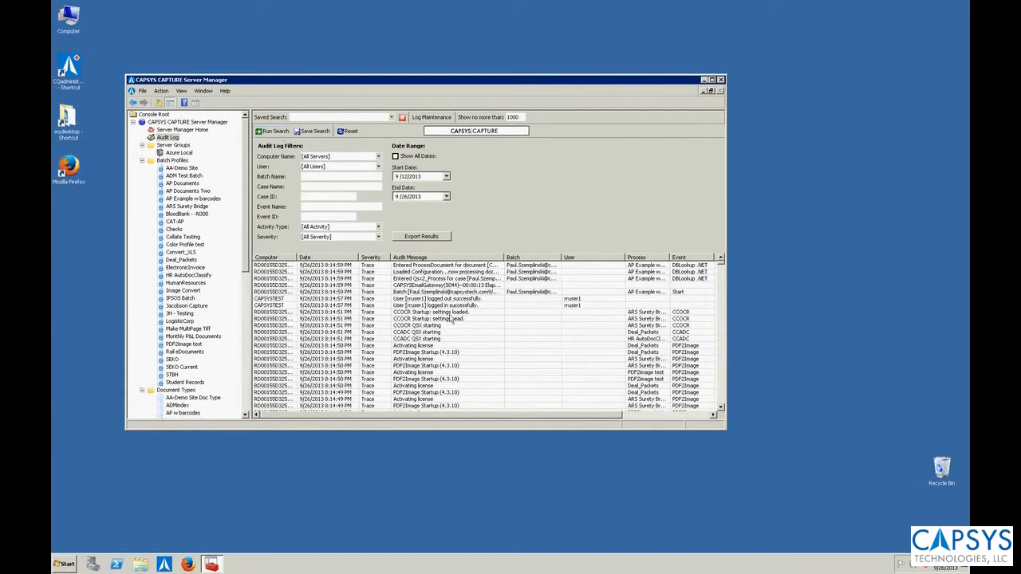
pyautogui.click(425, 293)
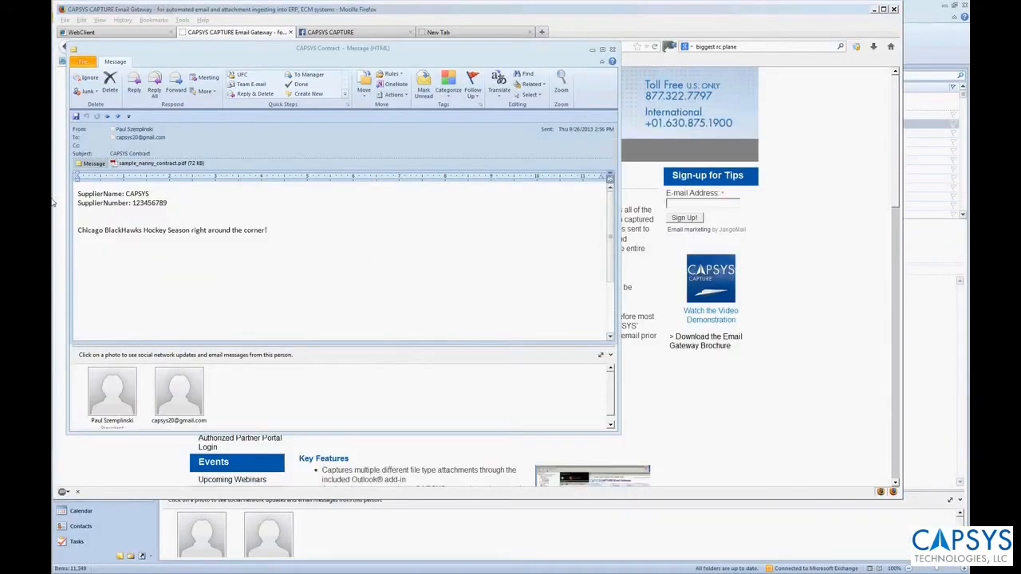
# Switch to the CAPSYS WebClient in Firefox and open the emailed batch from the QC Queue (AP Example w barcodes) for indexing.
pyautogui.click(817, 117)
pyautogui.click(80, 32)
pyautogui.click(224, 89)
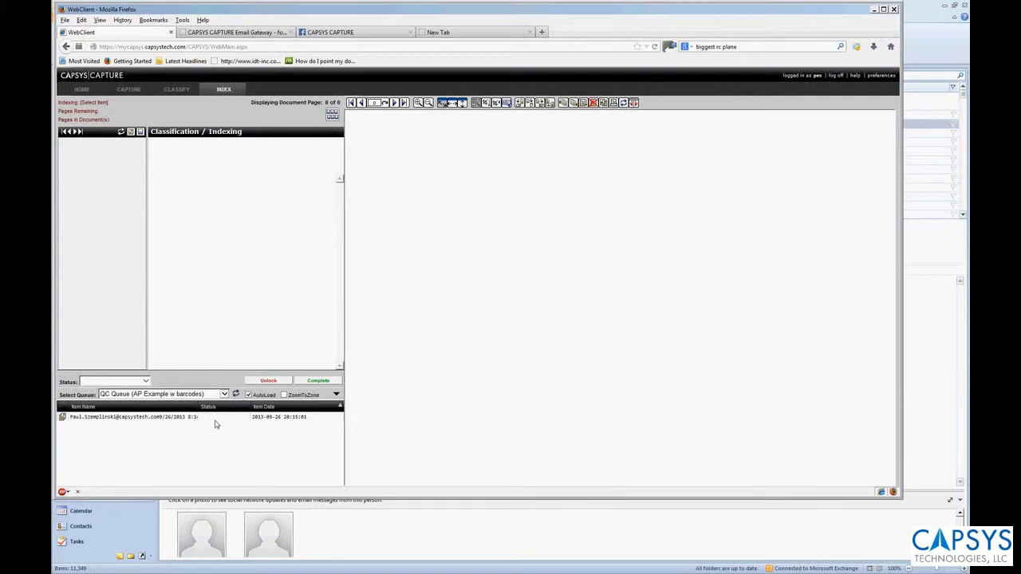
pyautogui.doubleClick(137, 417)
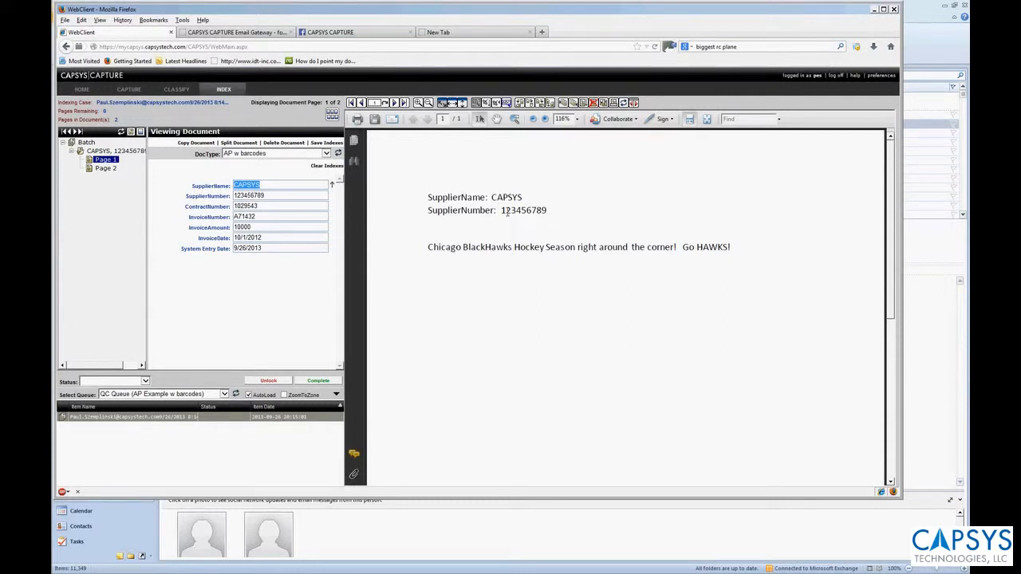
# View Page 2 of the batch and examine the attached Sample Nanny Contract through its third page and back to the first.
pyautogui.click(106, 172)
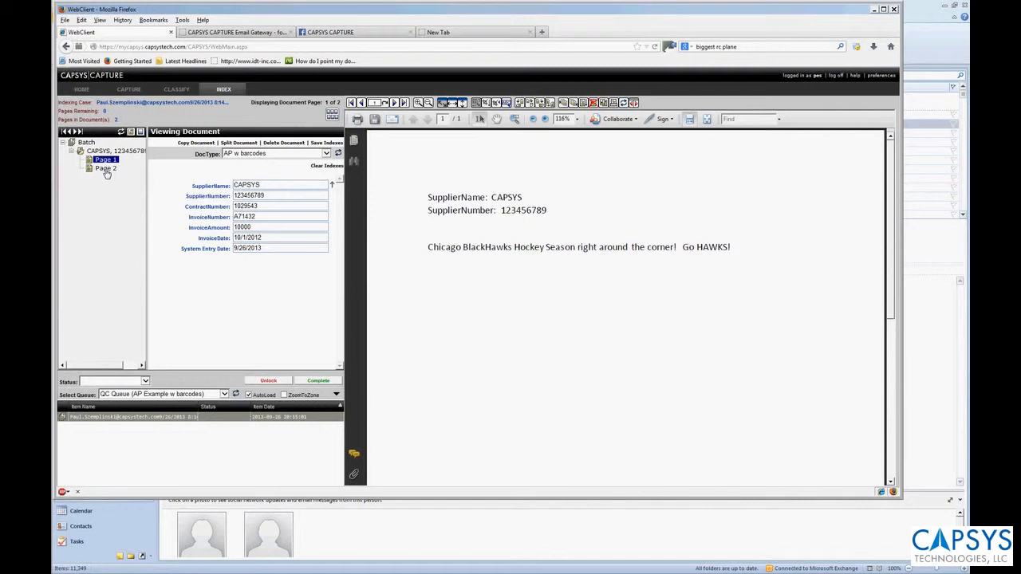
pyautogui.click(106, 172)
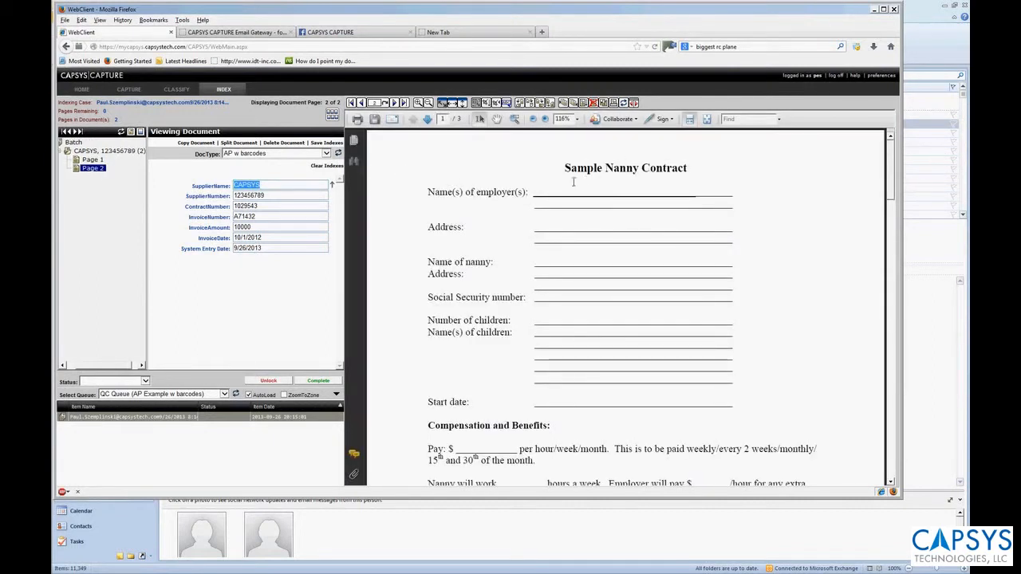
pyautogui.doubleClick(428, 120)
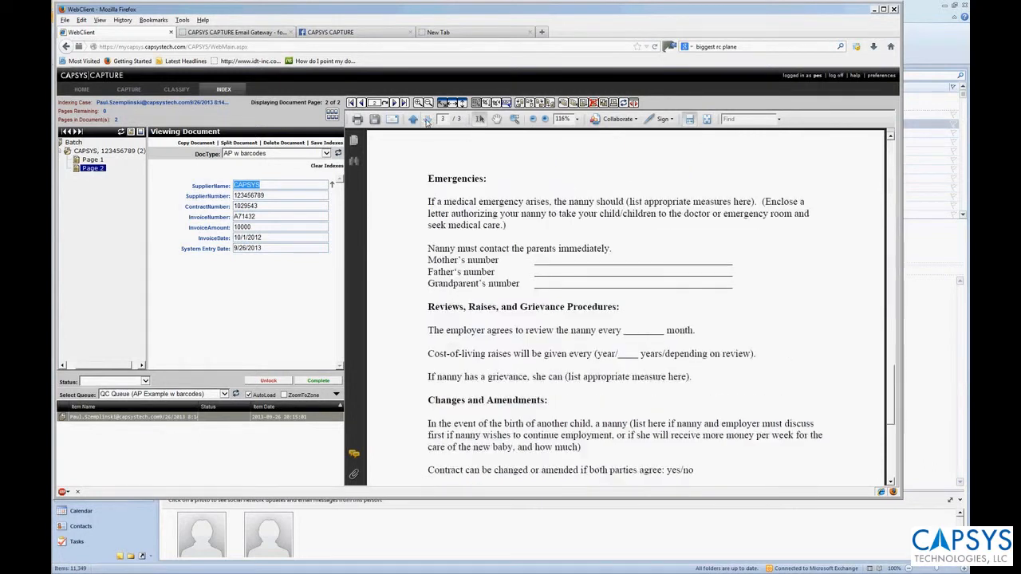
pyautogui.click(412, 118)
pyautogui.click(412, 119)
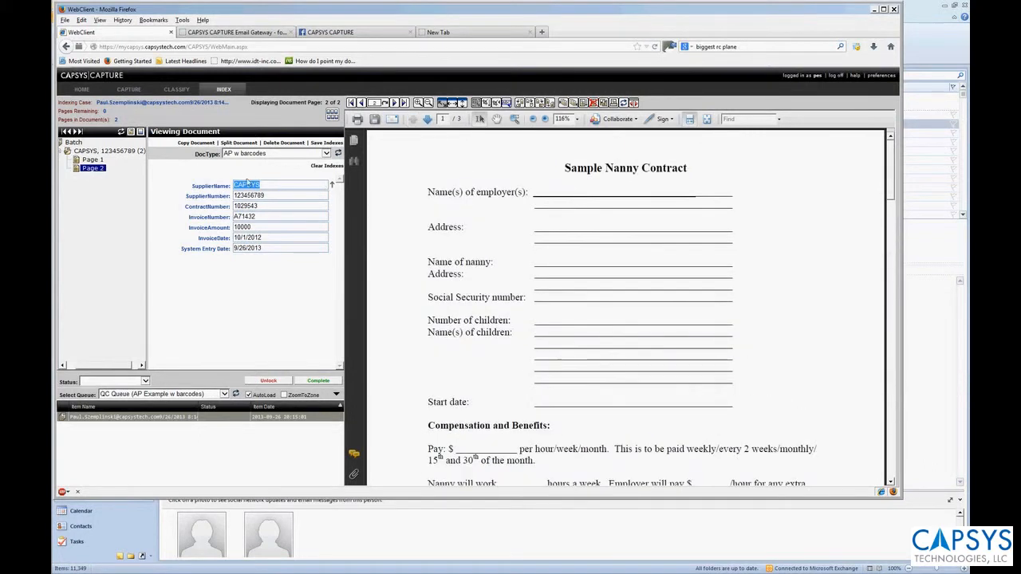